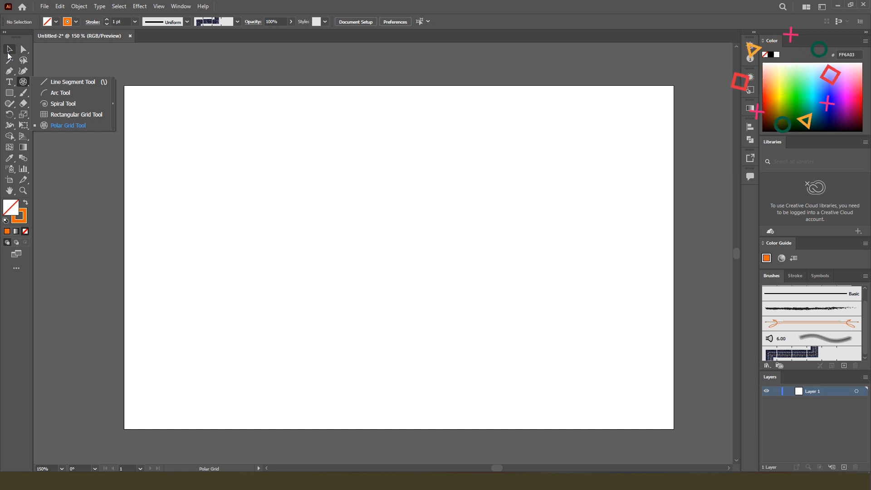
Draw a polar grid about 3.08 in wide and 2.98 in high in the middle of the artboard
click(59, 124)
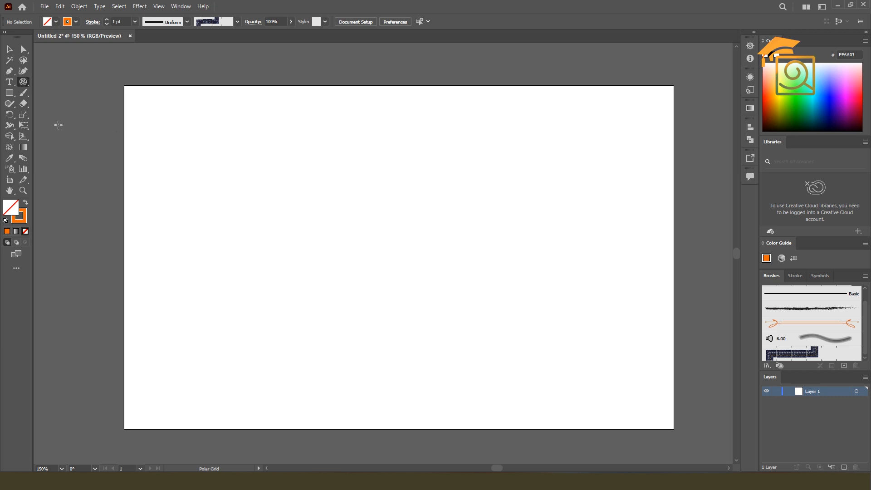
drag(307, 171, 524, 359)
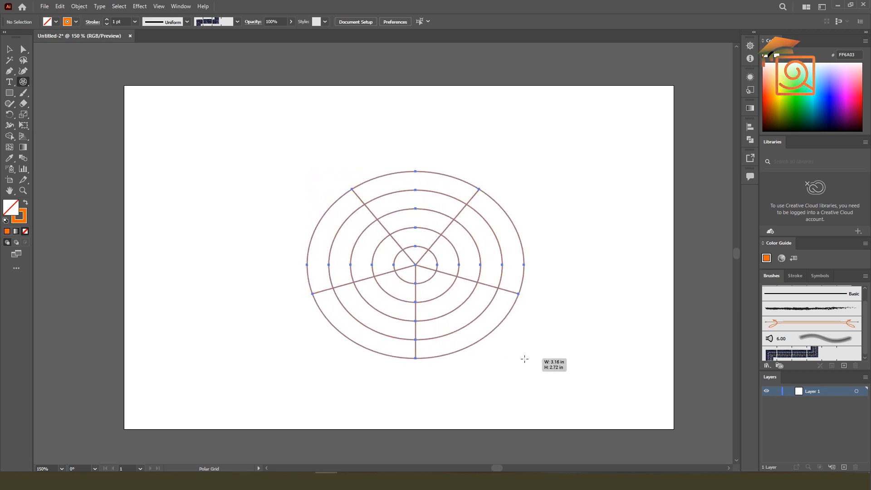
drag(524, 359, 519, 376)
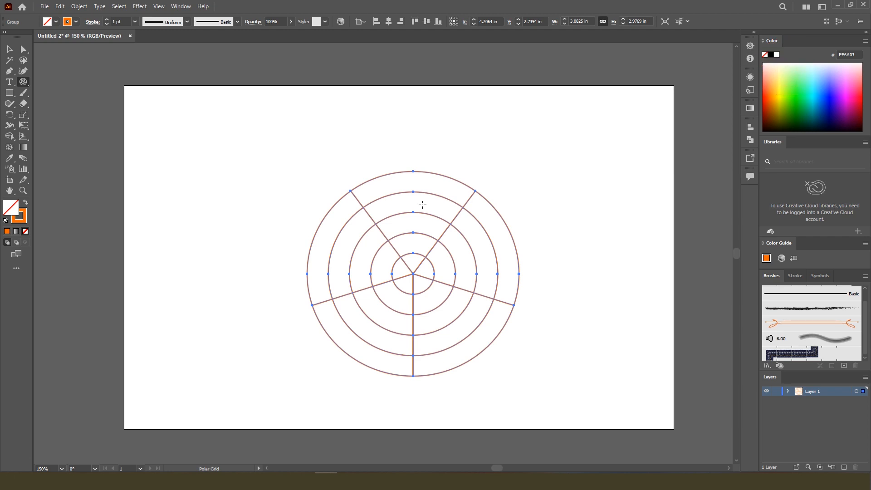
Reposition the drawn polar grid and delete it from the artboard
key(v)
drag(413, 274, 365, 213)
key(Delete)
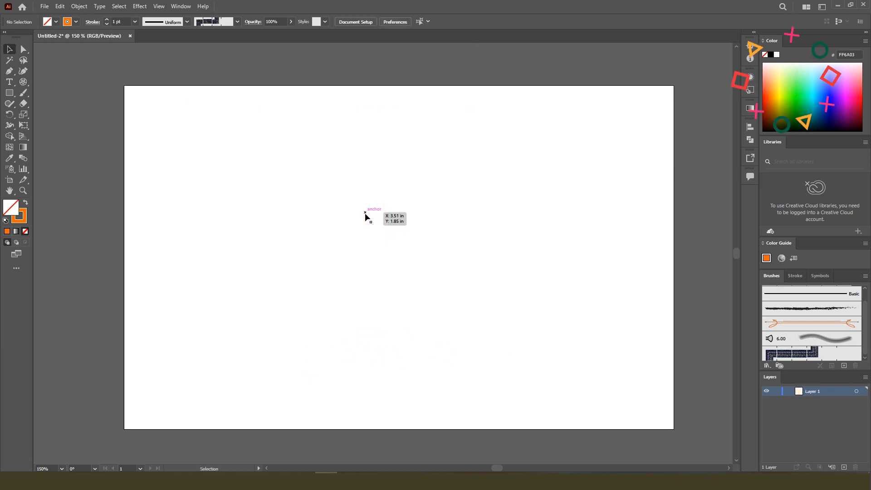
Open the Polar Grid Tool options and examine the default size, concentric divider and radial divider settings
drag(26, 83, 62, 125)
click(437, 228)
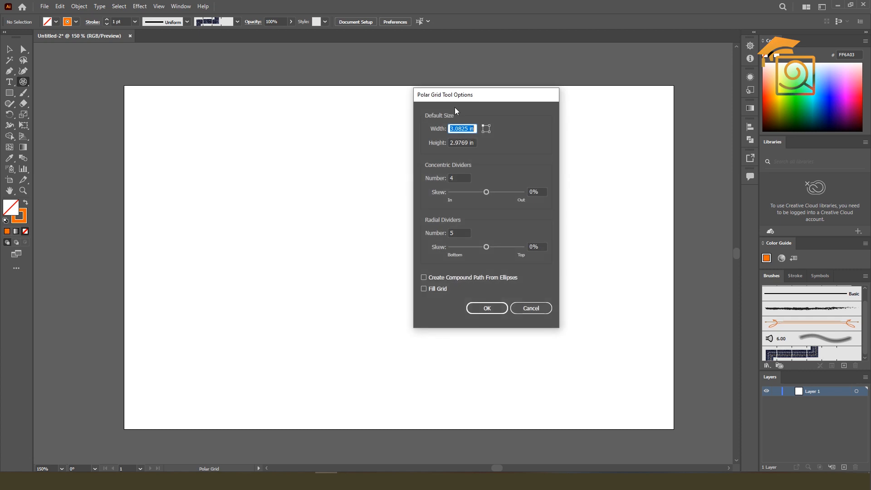
drag(459, 94, 423, 94)
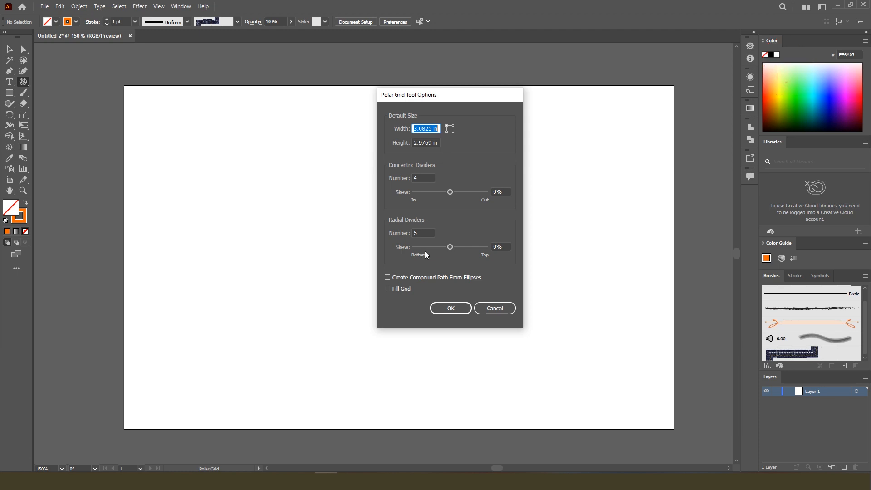
drag(447, 96, 532, 92)
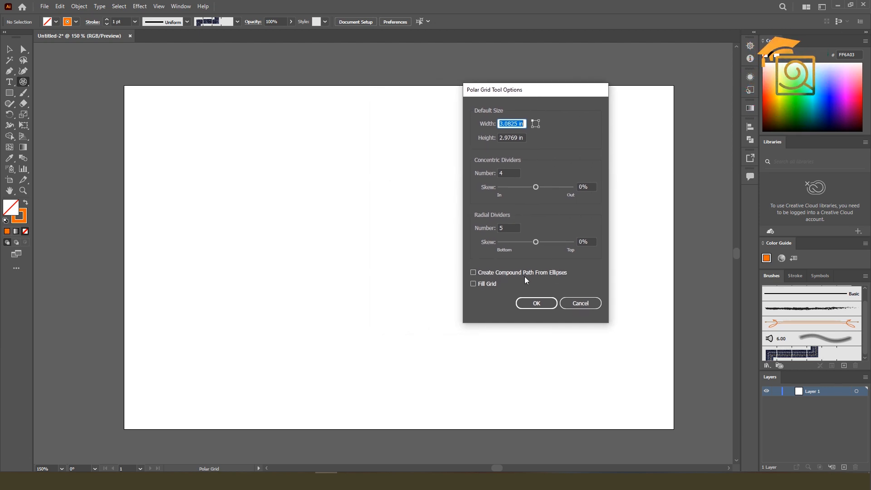
drag(558, 92, 494, 87)
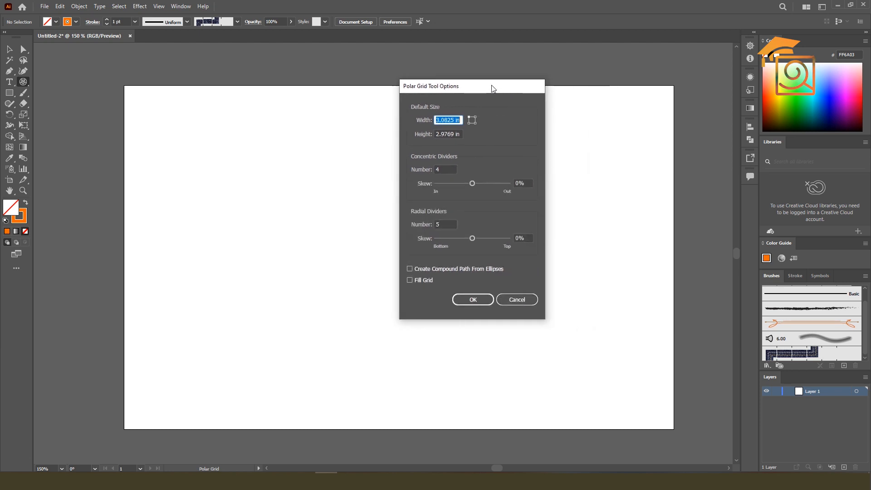
drag(424, 86, 395, 99)
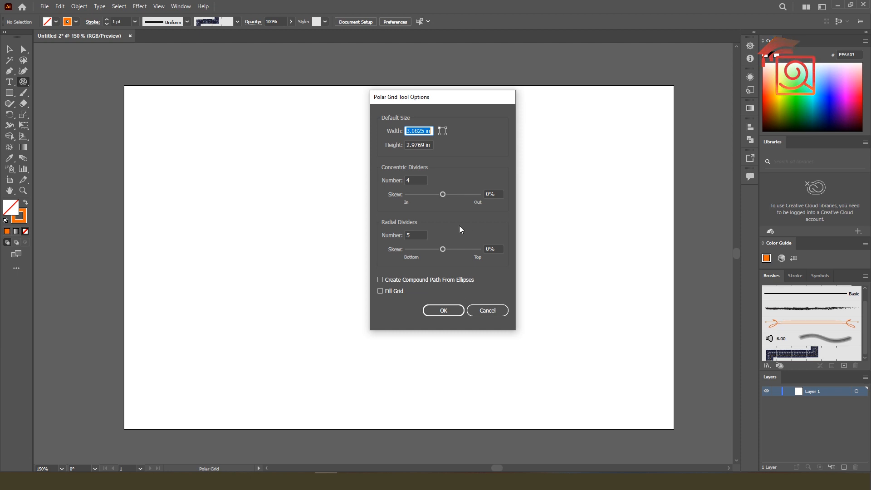
click(430, 145)
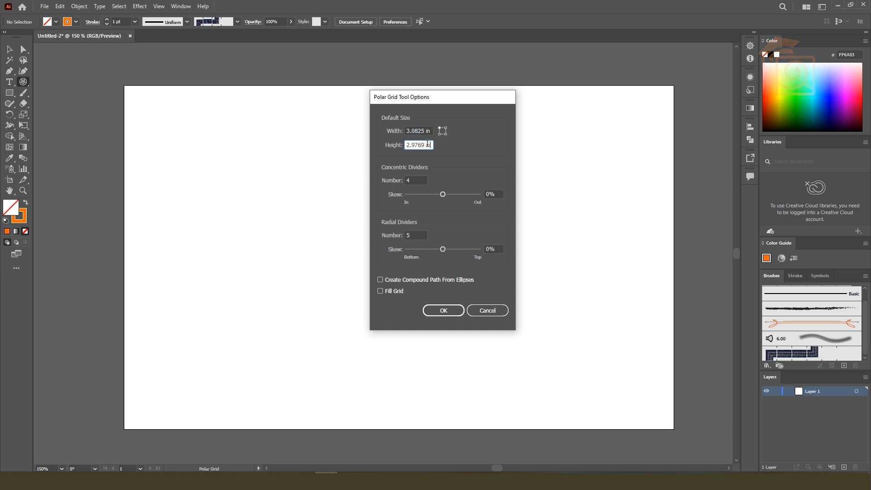
click(418, 179)
click(418, 235)
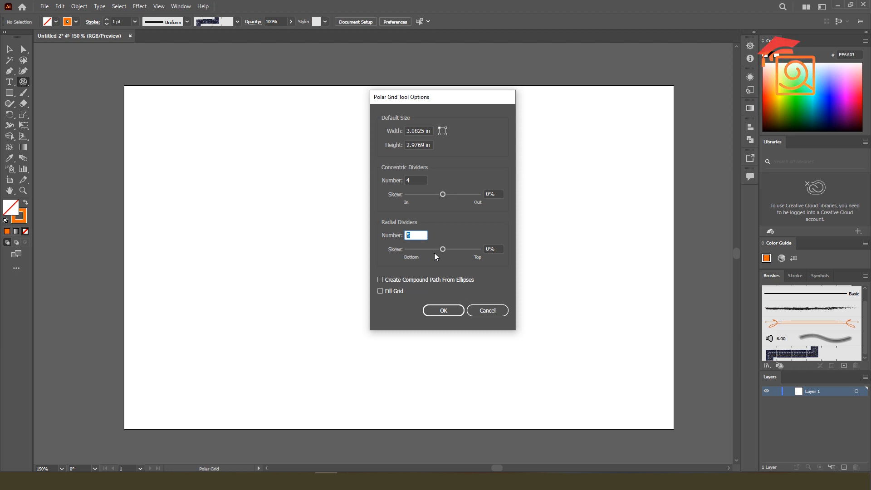
Create a polar grid with compound path from ellipses enabled and place it in the upper-left part of the artboard
drag(423, 103, 514, 95)
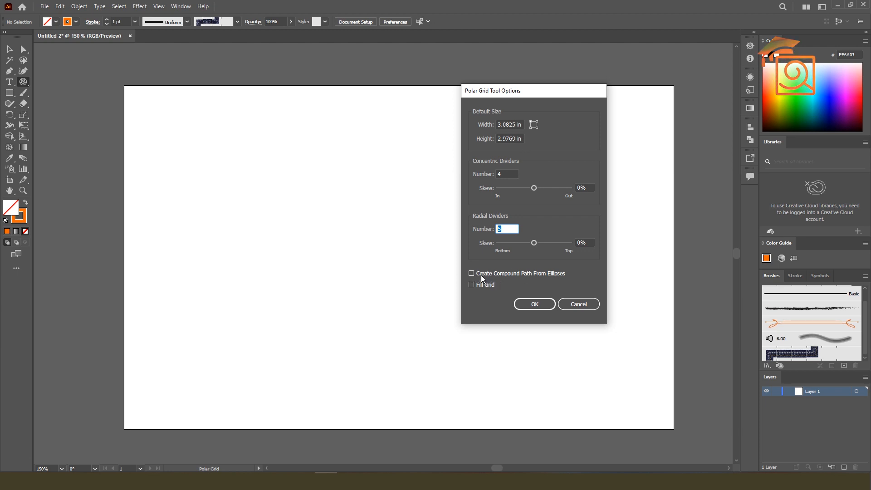
click(534, 304)
key(v)
drag(503, 305, 245, 206)
Create a second polar grid with compound path from ellipses disabled and place it to the right of the first
click(23, 82)
click(493, 190)
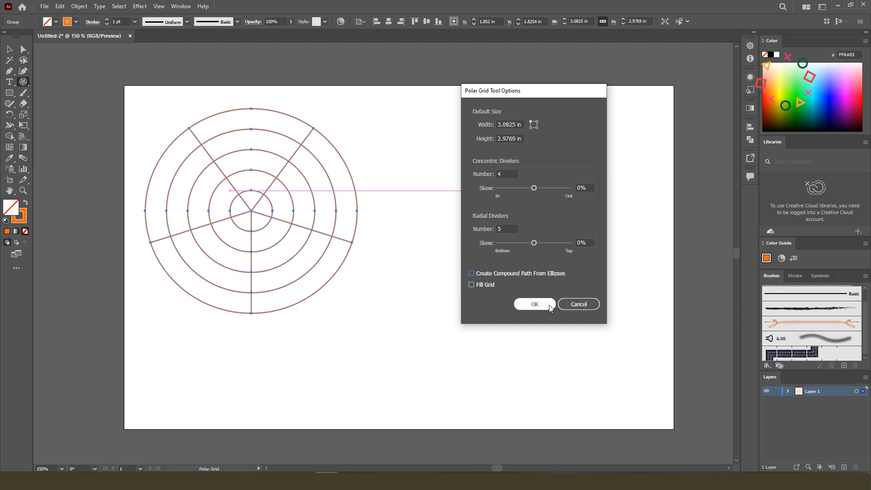
click(535, 305)
key(v)
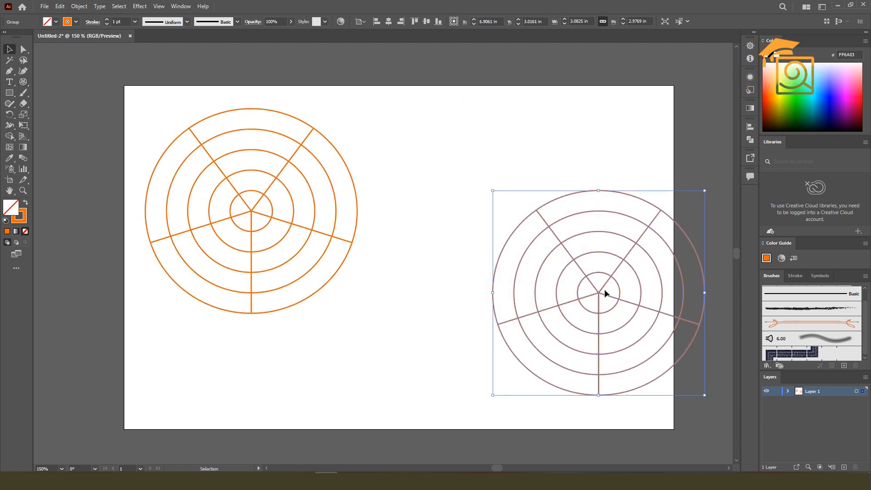
drag(606, 289, 497, 276)
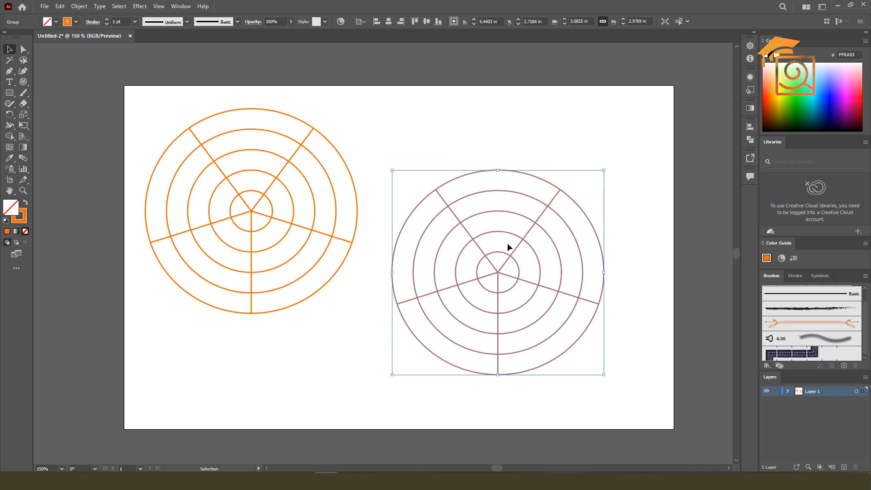
Ungroup the right polar grid and separate its circles from its radial lines
right_click(507, 208)
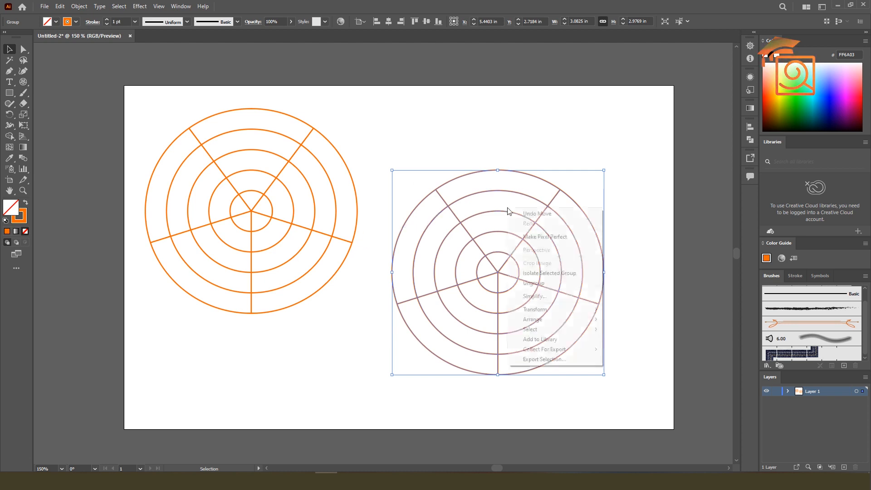
click(537, 284)
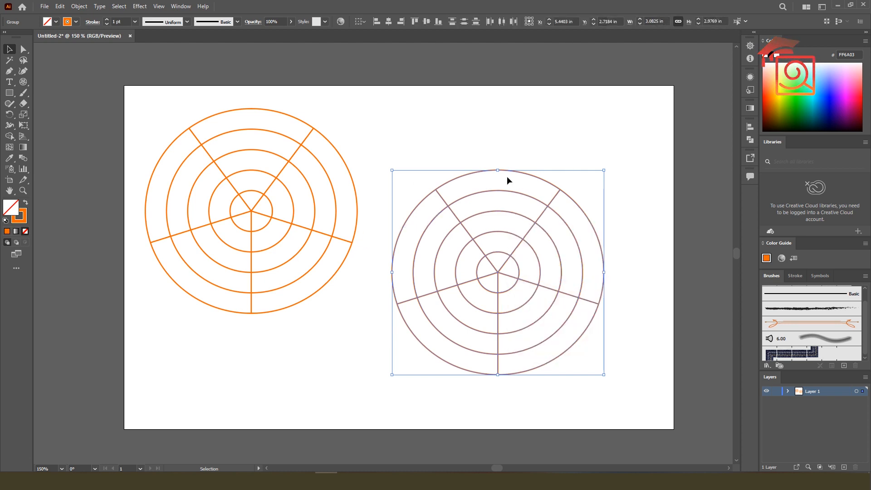
click(510, 153)
drag(520, 175, 588, 85)
drag(497, 273, 415, 360)
drag(579, 193, 573, 217)
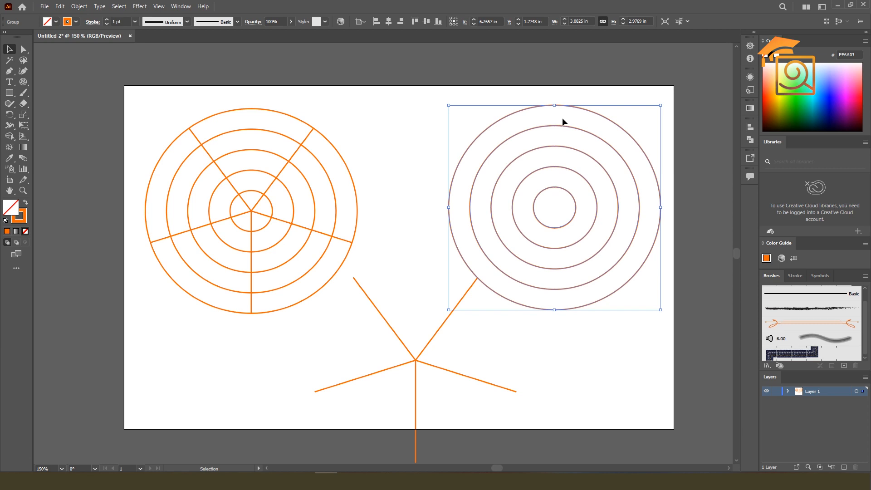
Ungroup the right set of concentric circles and pull two of the rings away from the others
right_click(579, 128)
click(618, 200)
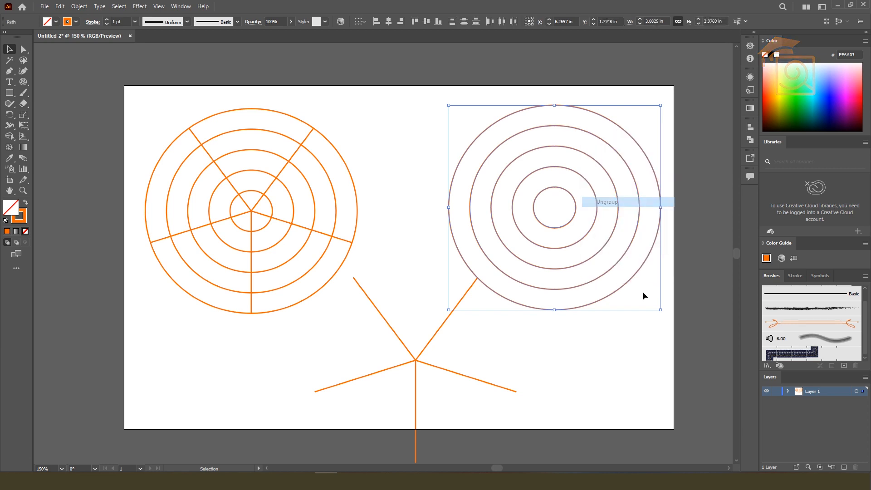
click(642, 291)
drag(617, 207, 486, 106)
drag(529, 131, 572, 281)
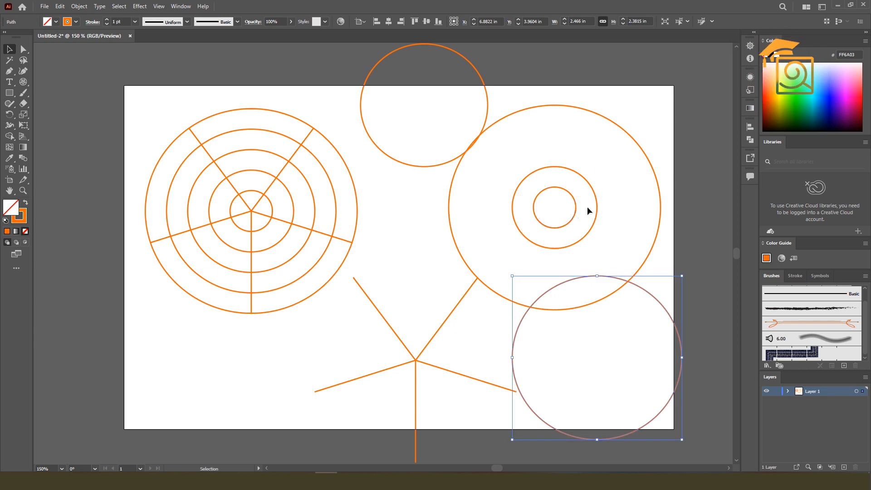
Ungroup the left polar grid and move its radial lines straight down, away from the circles
click(278, 180)
right_click(278, 176)
click(304, 252)
click(369, 190)
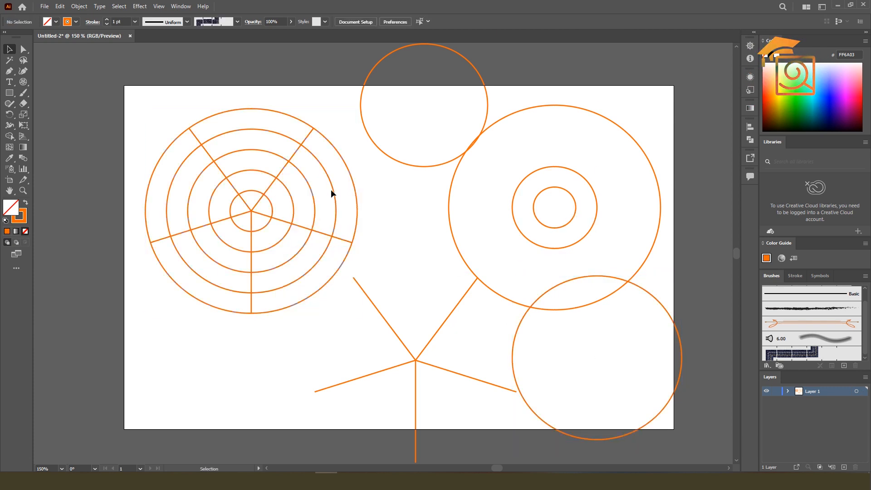
drag(253, 210, 253, 365)
Release the compound path of the left concentric circles and shift one of the rings sideways
click(294, 206)
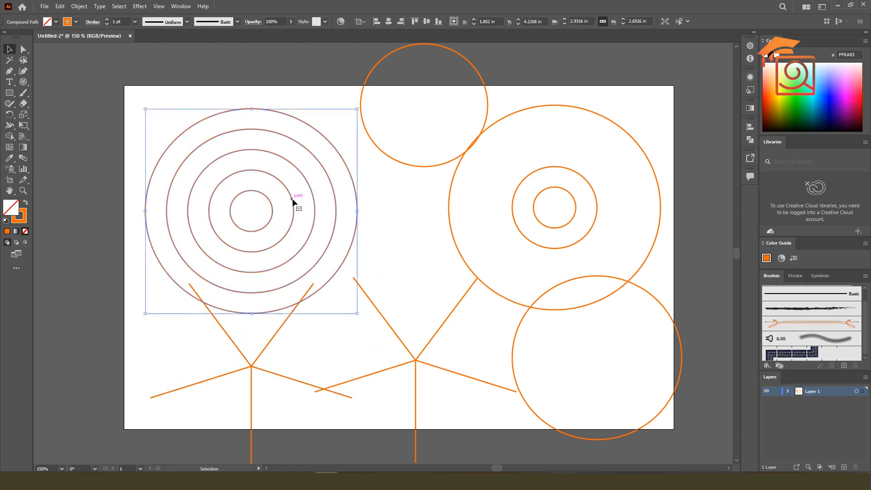
right_click(294, 201)
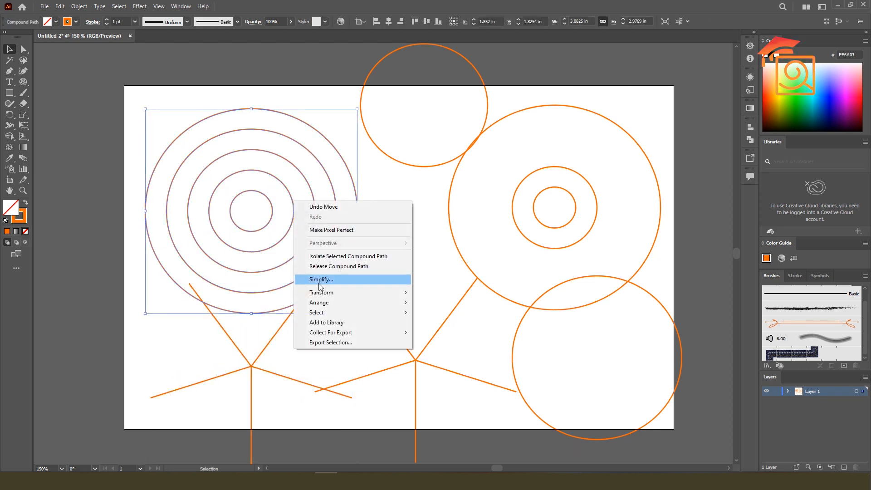
click(347, 173)
click(349, 173)
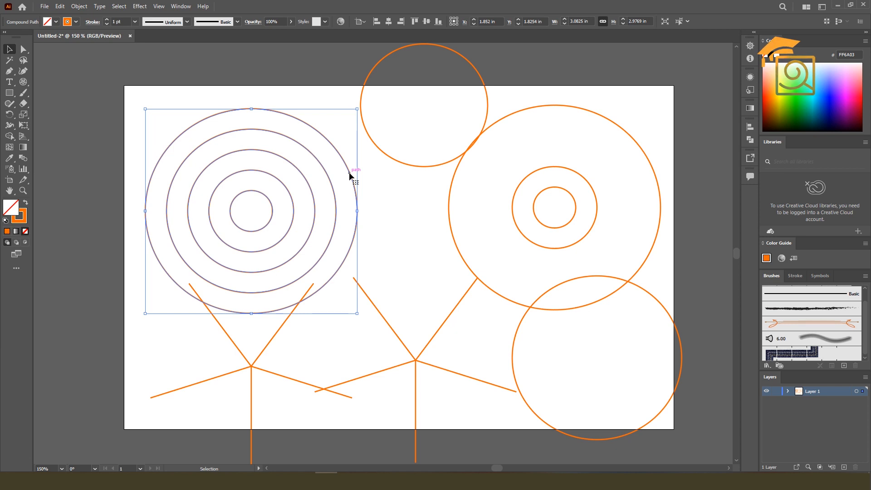
right_click(349, 172)
click(390, 238)
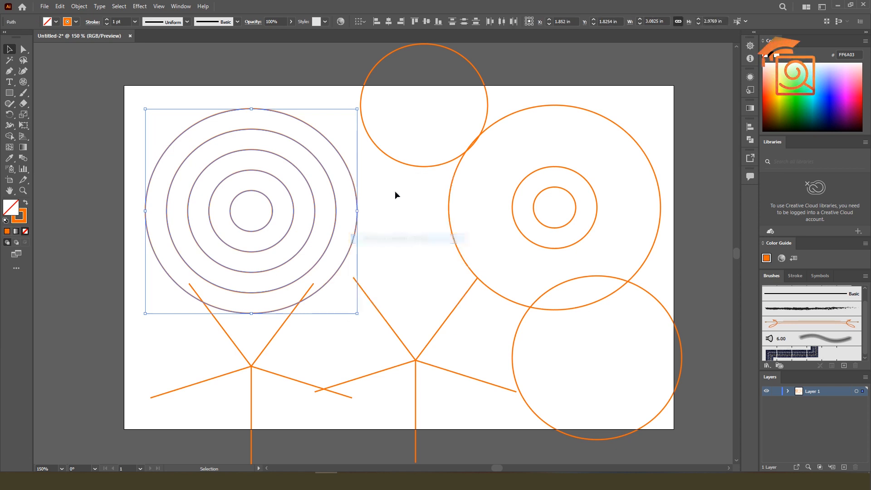
click(395, 196)
mouse_move(333, 186)
mouse_down()
mouse_move(505, 133)
mouse_move(344, 186)
mouse_up()
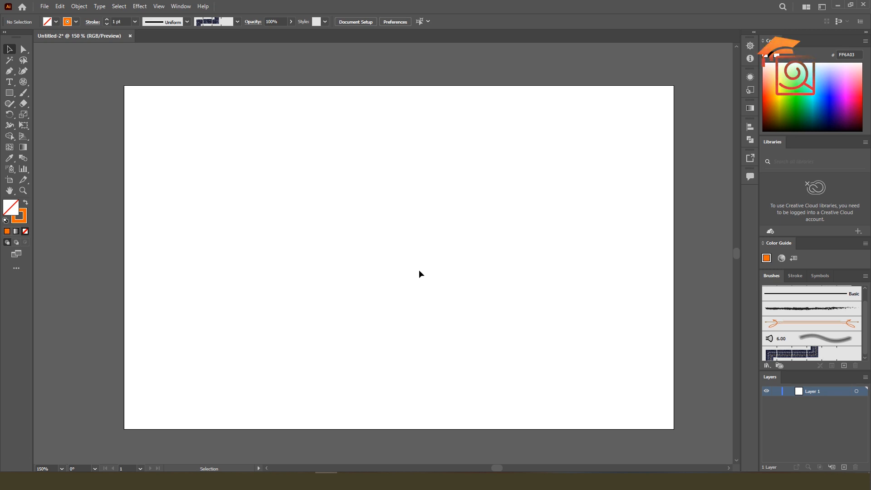
drag(23, 81, 59, 122)
drag(345, 173, 507, 329)
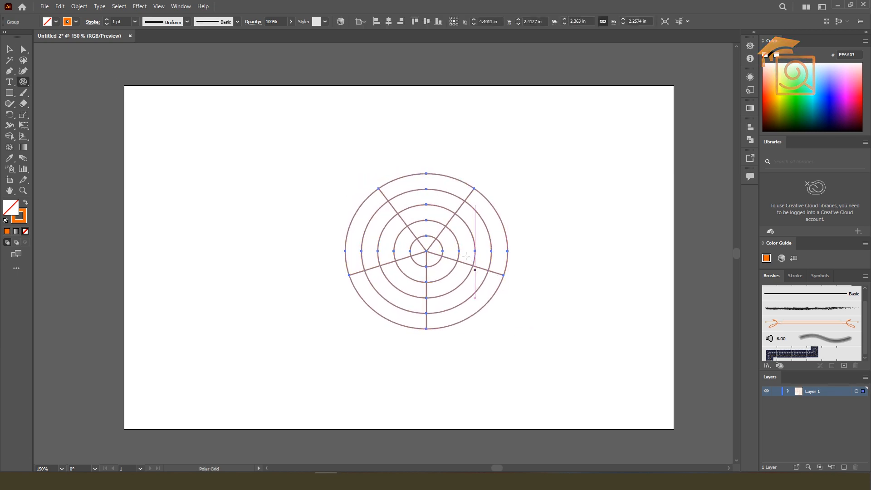
key(ctrl+z)
click(432, 205)
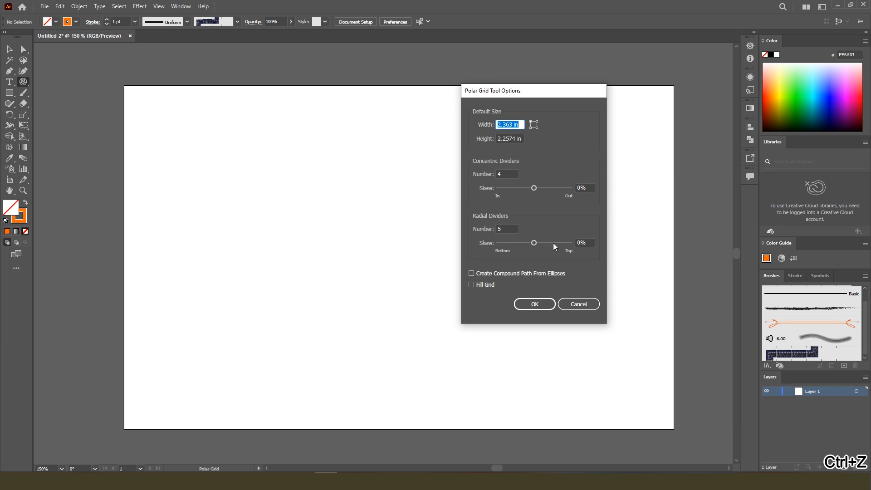
click(570, 304)
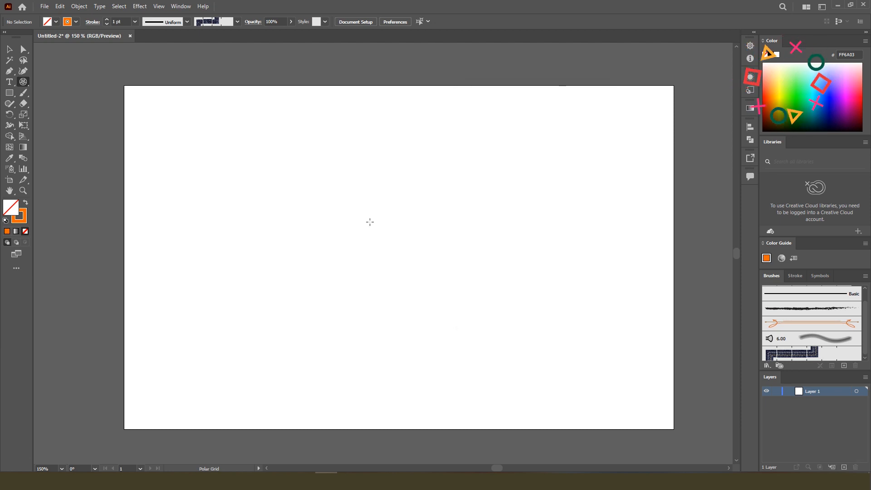
Draw a polar grid about 3.61 in wide and 3.40 in high, varying the number of concentric dividers while drawing
drag(298, 169, 508, 354)
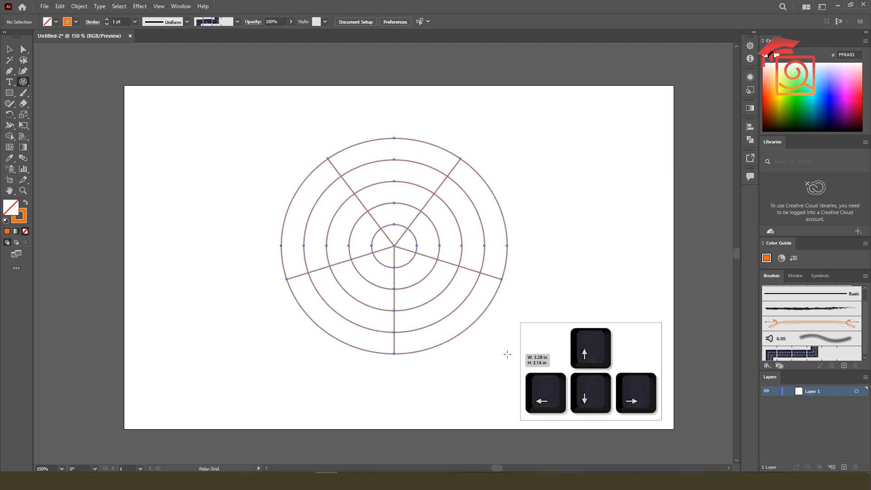
drag(507, 354, 529, 371)
key(Up)
key(Up)
key(Up)
key(Up)
key(Up)
key(Up)
key(Up)
key(Up)
key(Up)
key(Up)
key(Up)
key(Up)
key(Up)
key(Up)
key(Up)
key(Up)
key(Up)
key(Up)
key(Down)
key(Down)
key(Down)
key(Down)
key(Down)
key(Down)
key(Down)
key(Down)
key(Down)
key(Down)
key(Down)
key(Down)
key(Down)
key(Down)
key(Down)
key(Down)
key(Down)
key(Down)
key(Down)
key(Down)
key(Up)
key(Up)
key(Up)
key(Up)
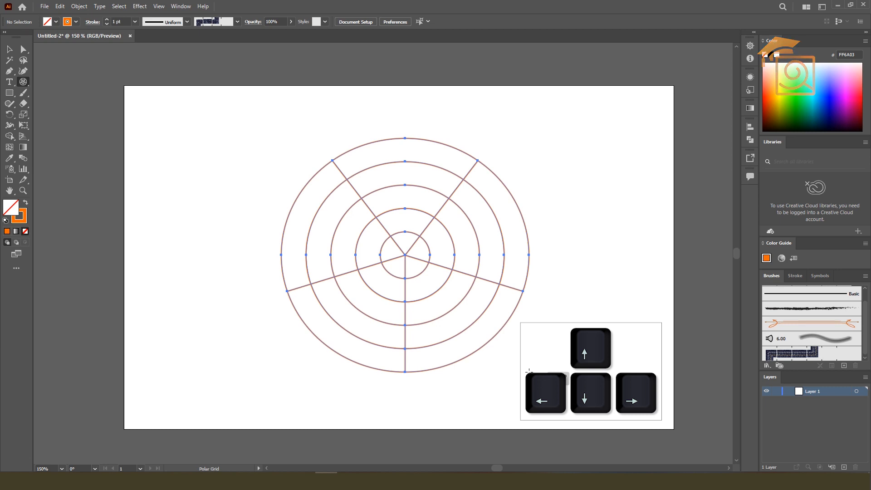
Vary the radial dividers of the grid being drawn and finish it with 10
key(Right)
drag(529, 371, 529, 371)
key(Left)
key(Right)
key(Left)
key(Left)
key(Left)
key(Left)
key(Right)
key(Right)
key(Right)
key(Right)
key(Right)
key(Right)
key(Right)
key(Right)
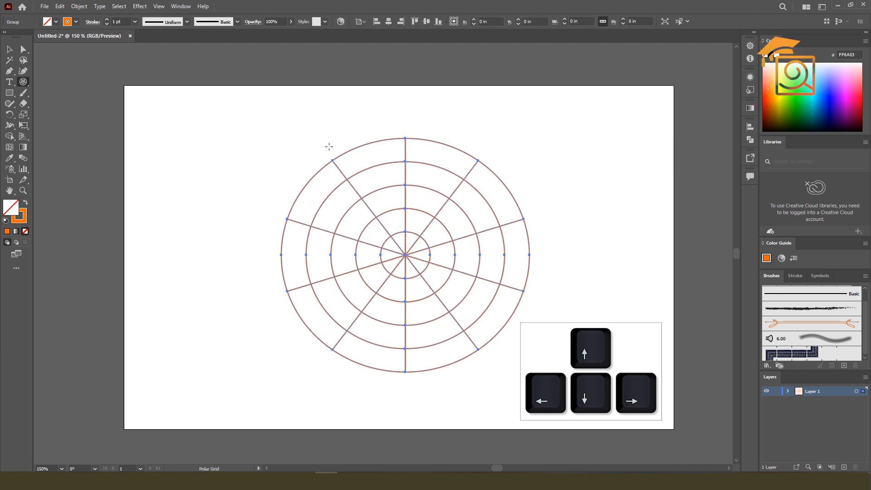
Activate the Shape Builder tool on the selected polar grid and set the fill to magenta (CC00D3)
key(v)
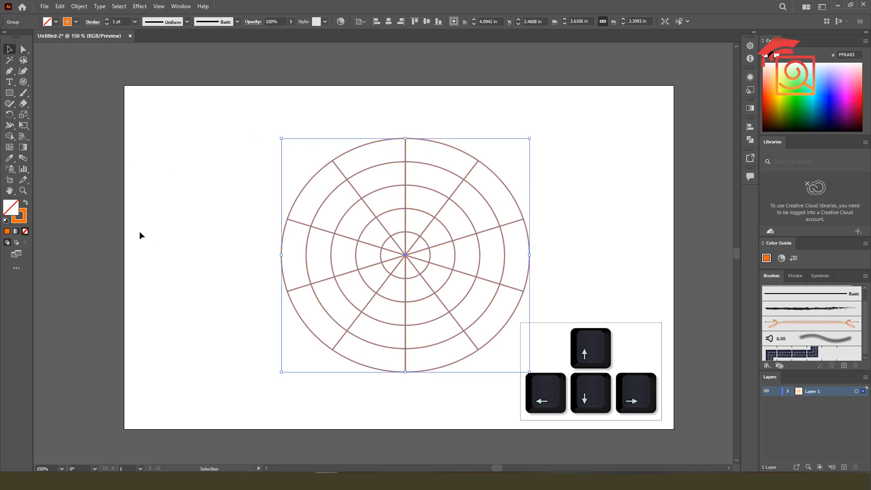
click(9, 136)
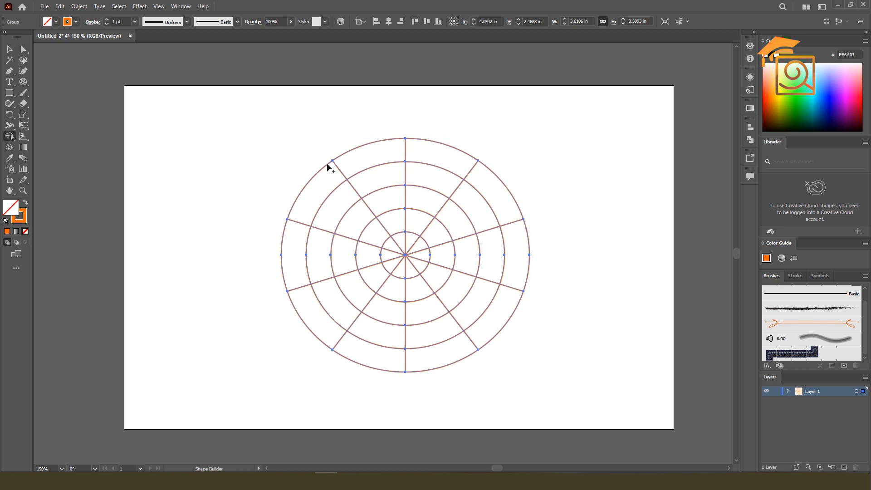
click(847, 101)
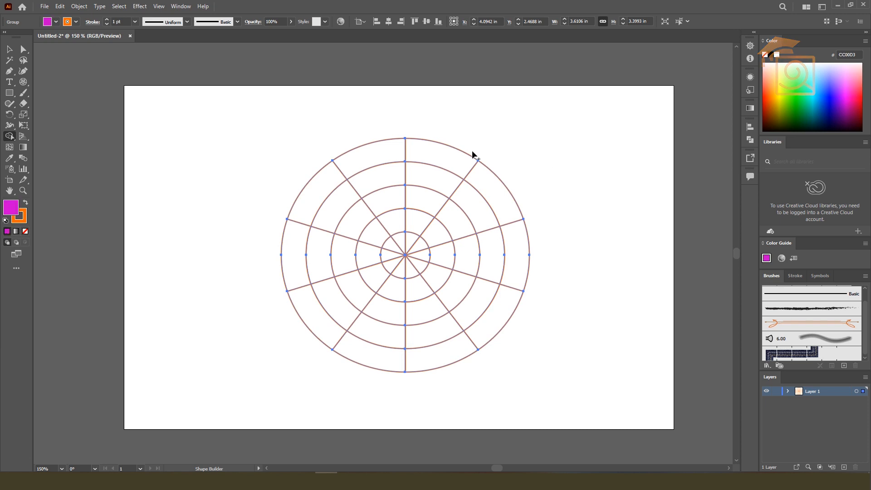
Fill the right half of the grid's outer ring with magenta and four separate inner cells with green (009807)
click(444, 159)
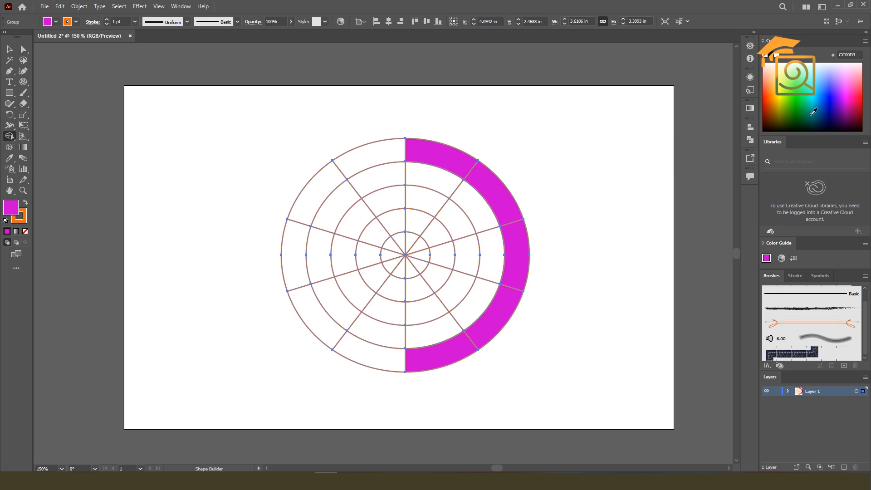
click(799, 106)
click(443, 181)
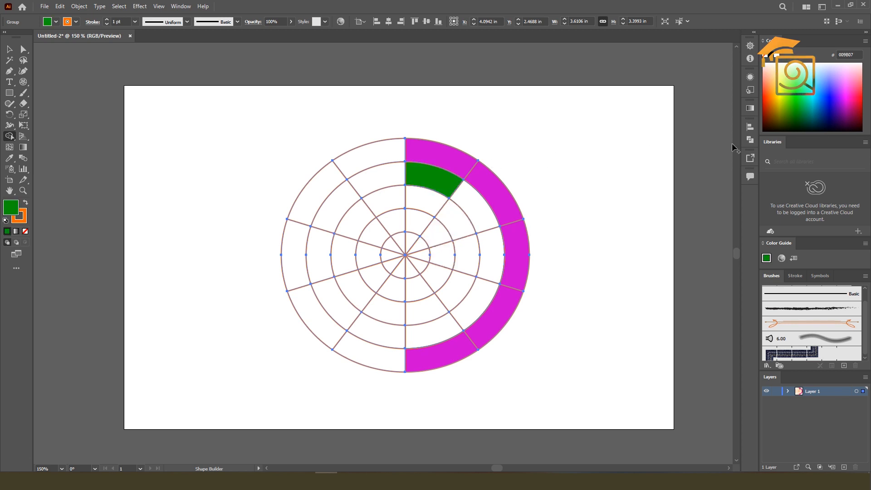
click(448, 254)
click(340, 201)
click(415, 291)
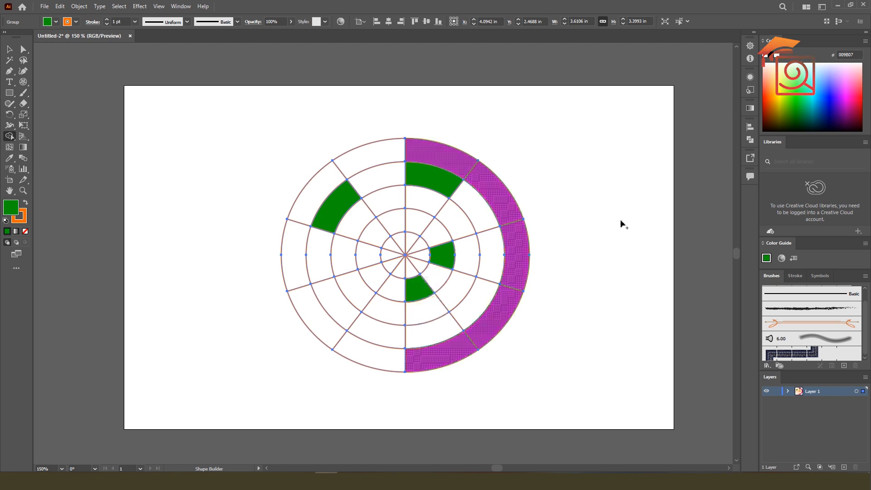
Fill the left half of the outer ring and two inner cells with red (F10048), and deselect the artwork
click(858, 97)
click(368, 256)
click(393, 157)
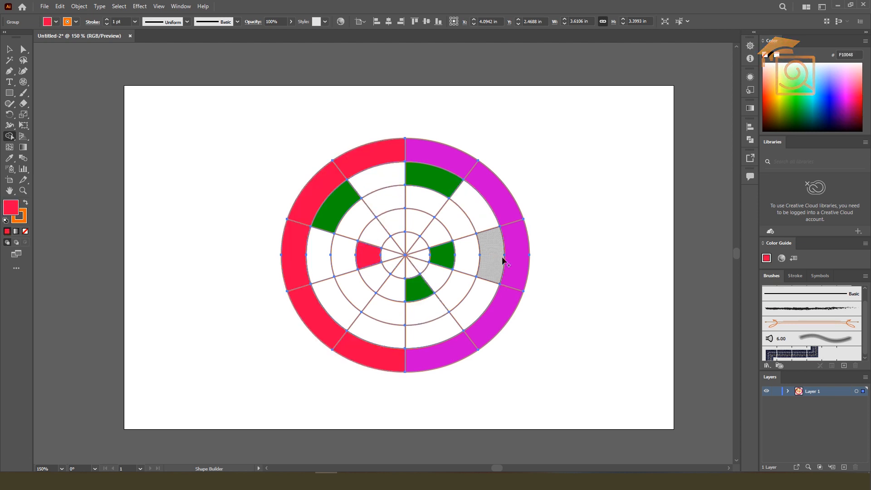
click(426, 200)
click(10, 49)
click(190, 116)
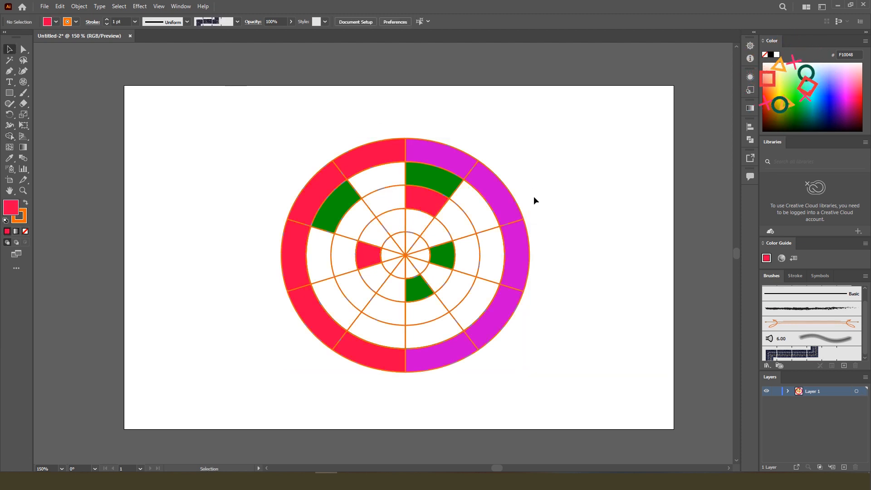
drag(210, 141, 582, 368)
click(589, 194)
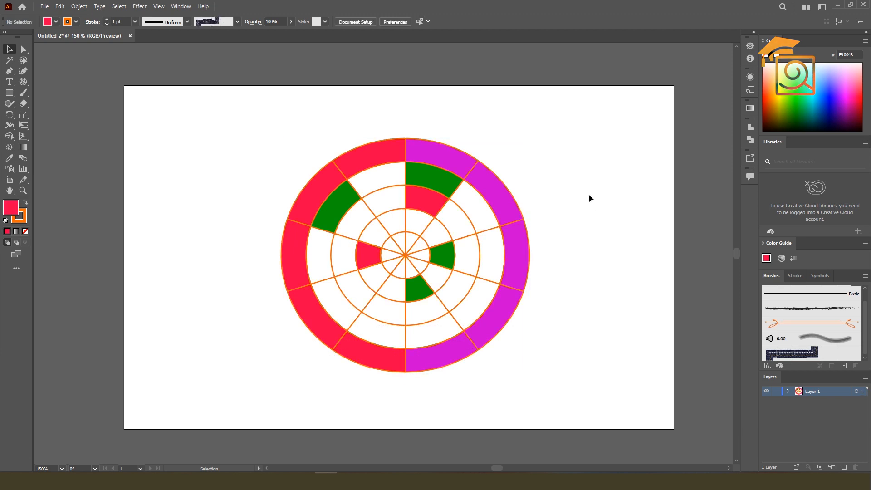